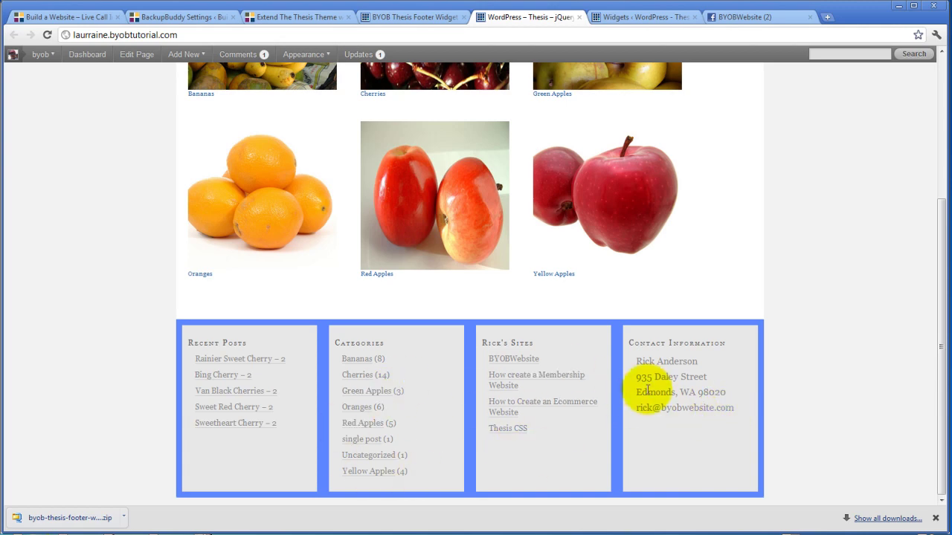
- Switch to the BYOB Thesis Footer Widgets Options page in the browser
click(401, 16)
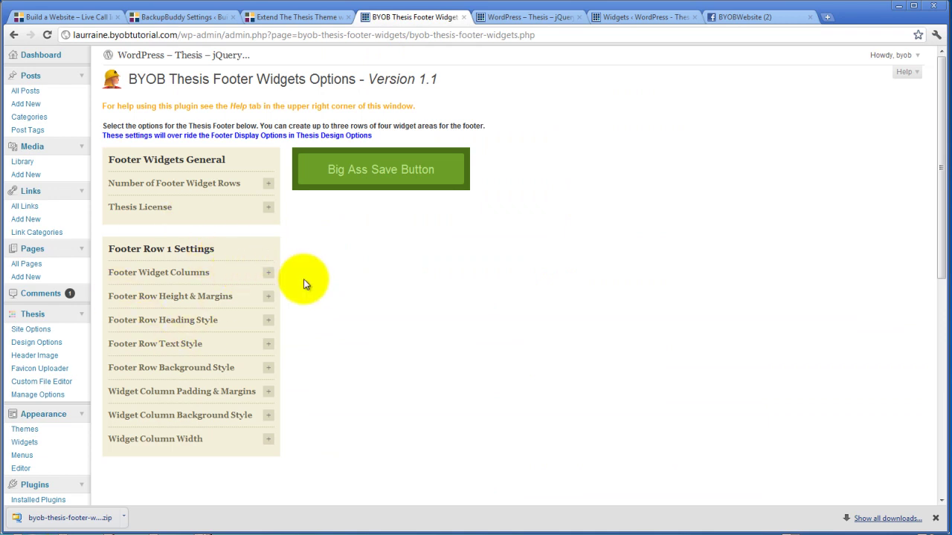
- Turn on 'Check to customize heading style options' under Footer Row Heading Style and save
click(268, 322)
scroll(346, 322, down, 2)
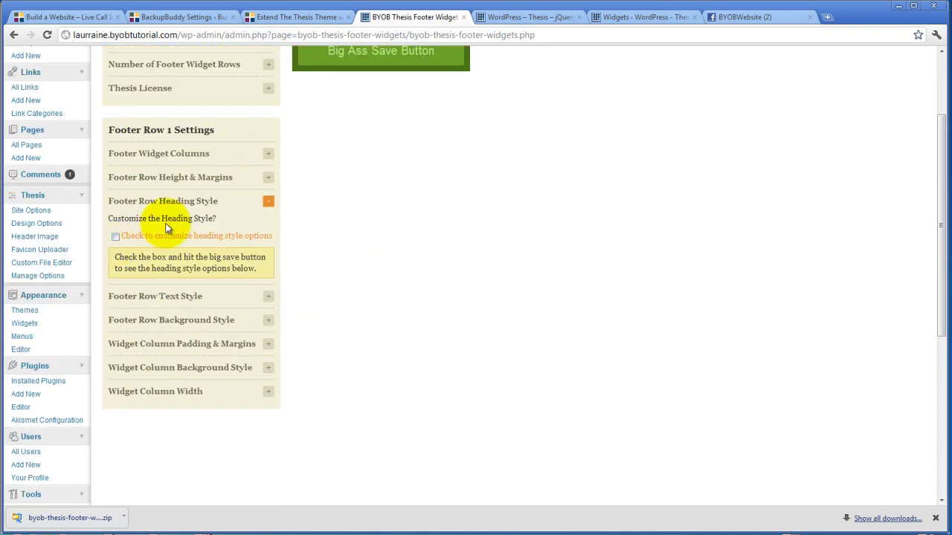
click(115, 236)
click(371, 58)
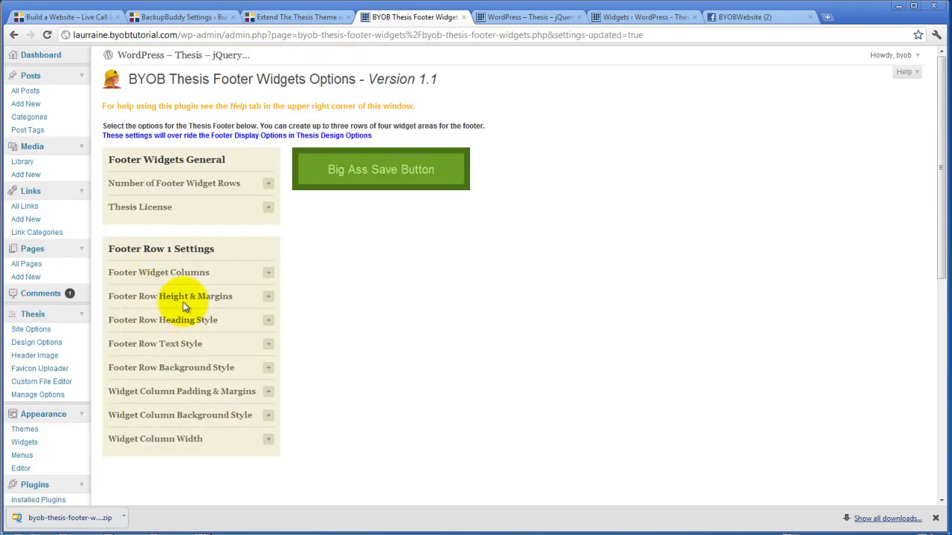
- Enable a custom Footer Row 1 heading font colour and set it to blue 1100FF
click(269, 326)
scroll(320, 323, down, 2)
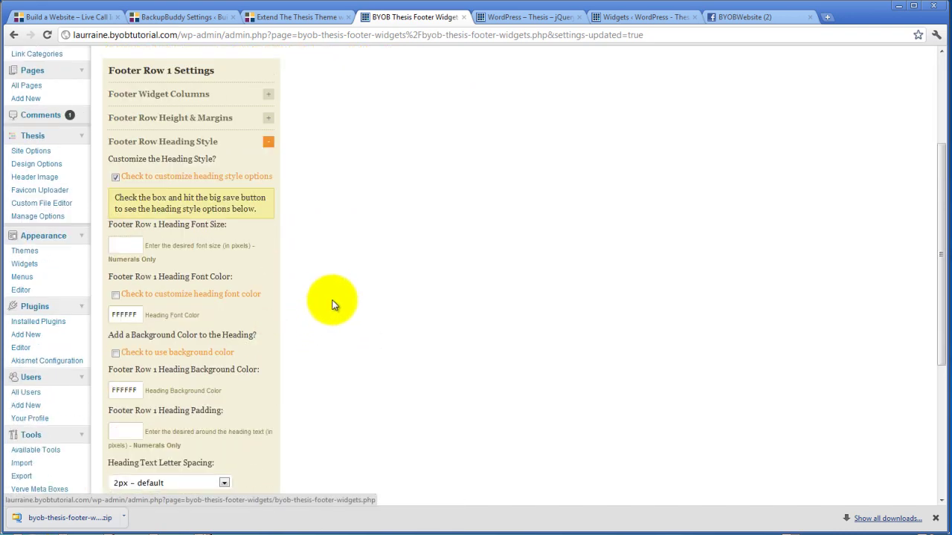
click(126, 245)
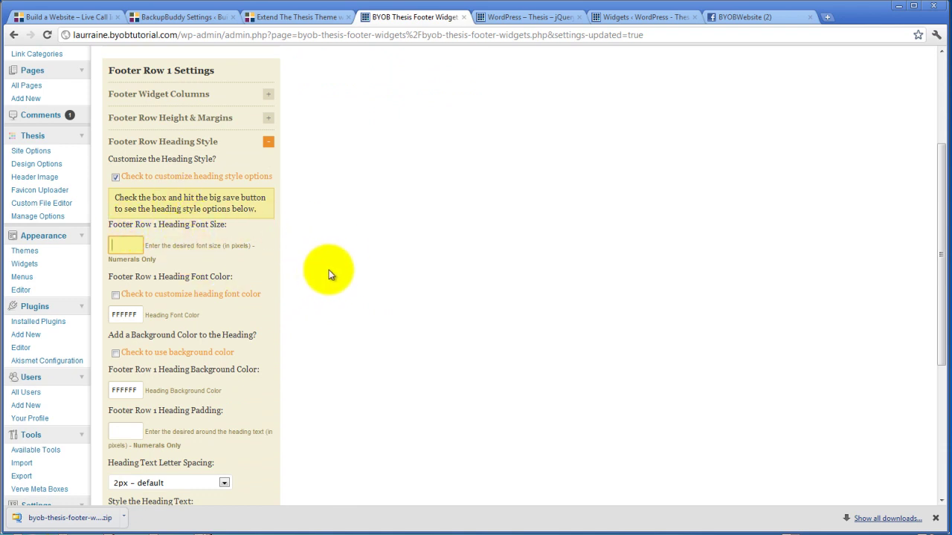
scroll(328, 275, down, 2)
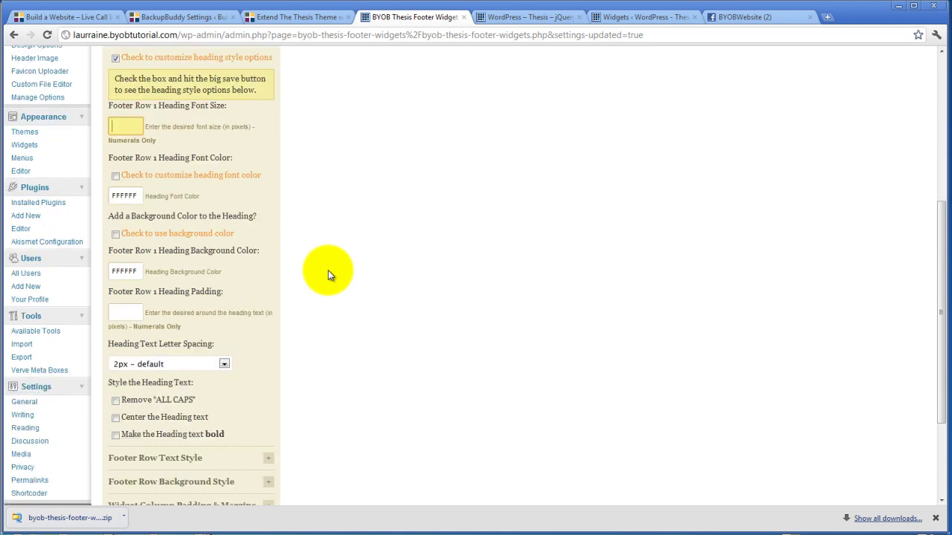
click(115, 177)
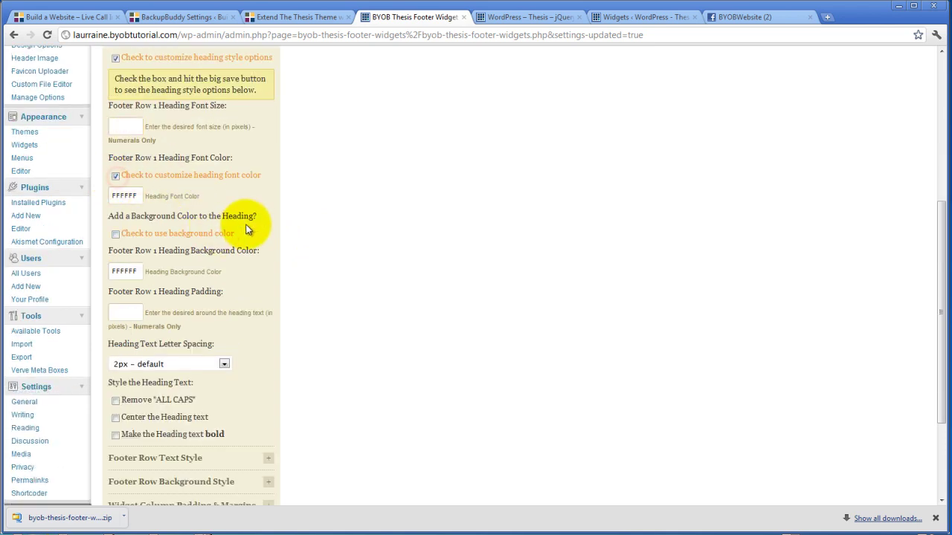
click(127, 194)
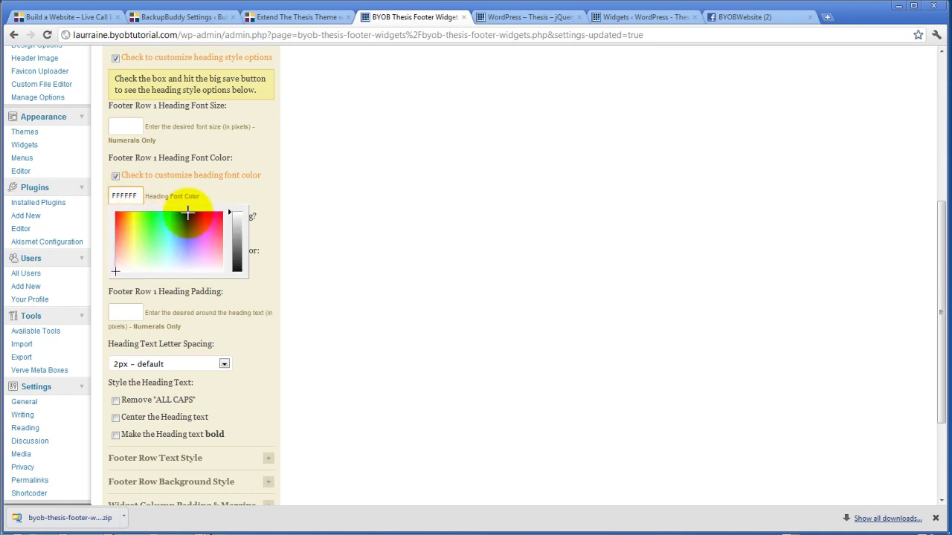
click(187, 214)
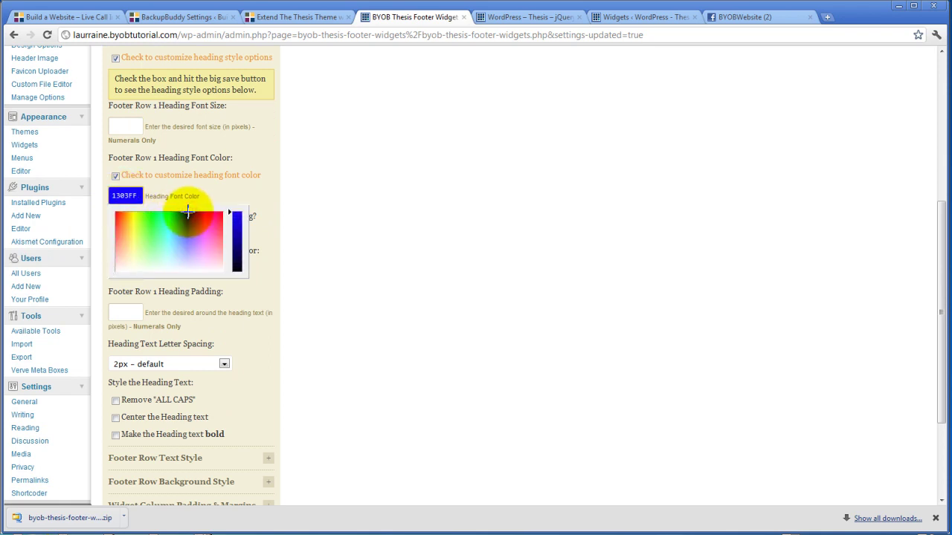
click(187, 213)
click(205, 188)
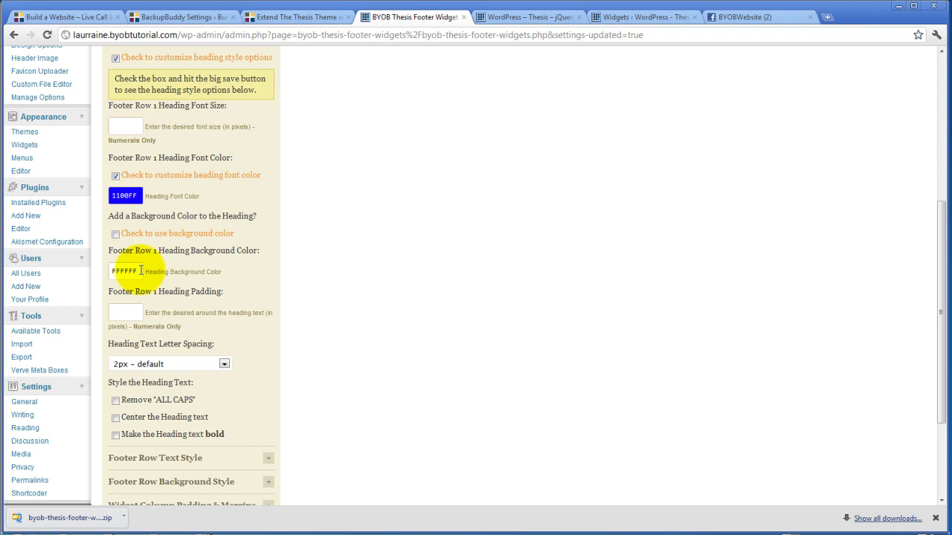
- Add a white background, make headings bold and centred, drop ALL CAPS, use 1px spacing, and save
click(115, 234)
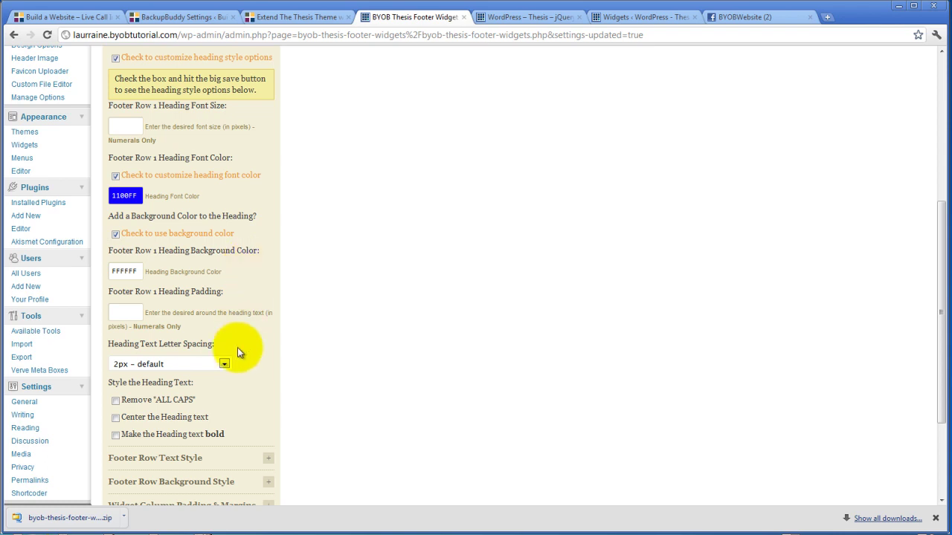
click(116, 436)
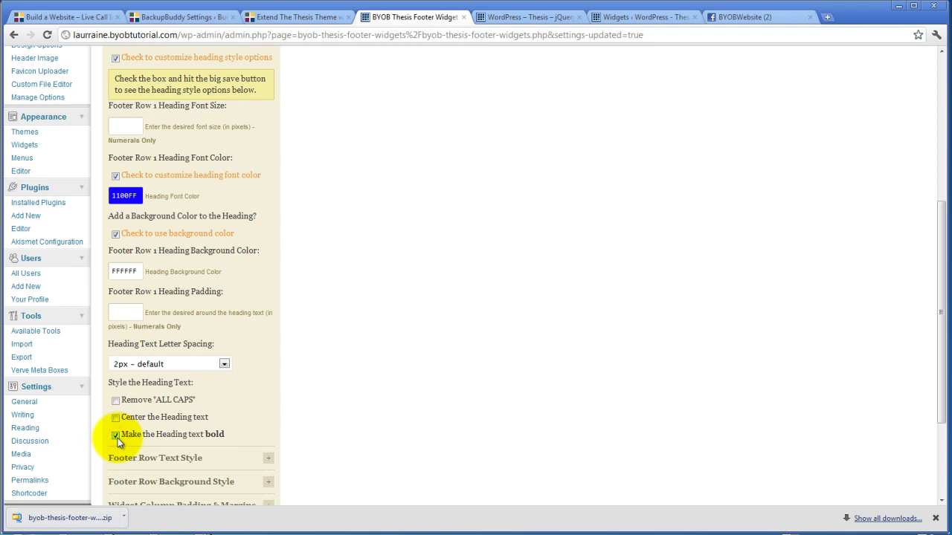
click(115, 417)
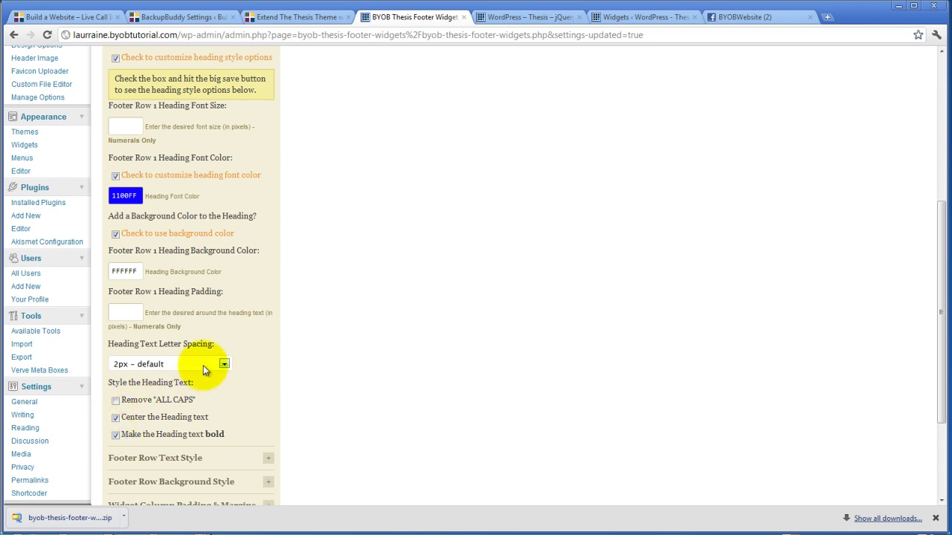
click(116, 400)
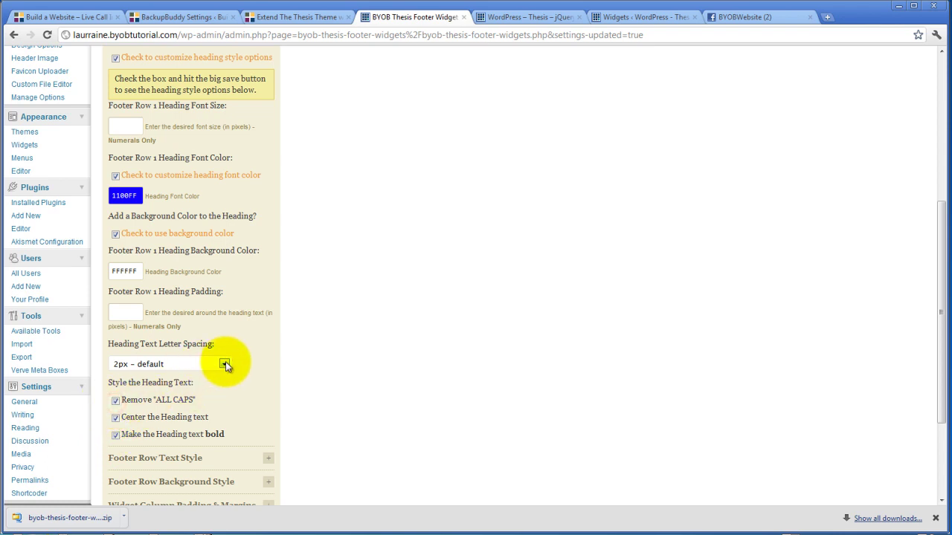
click(224, 364)
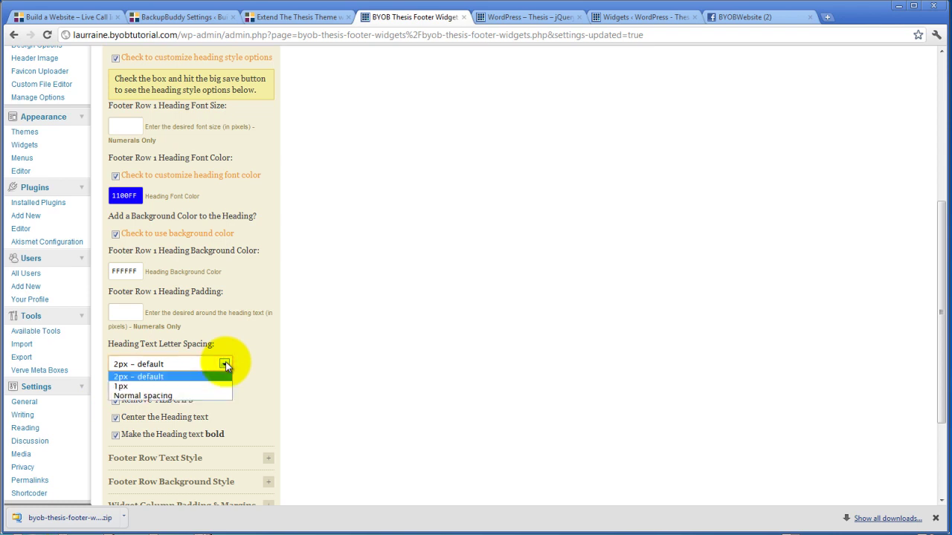
click(178, 386)
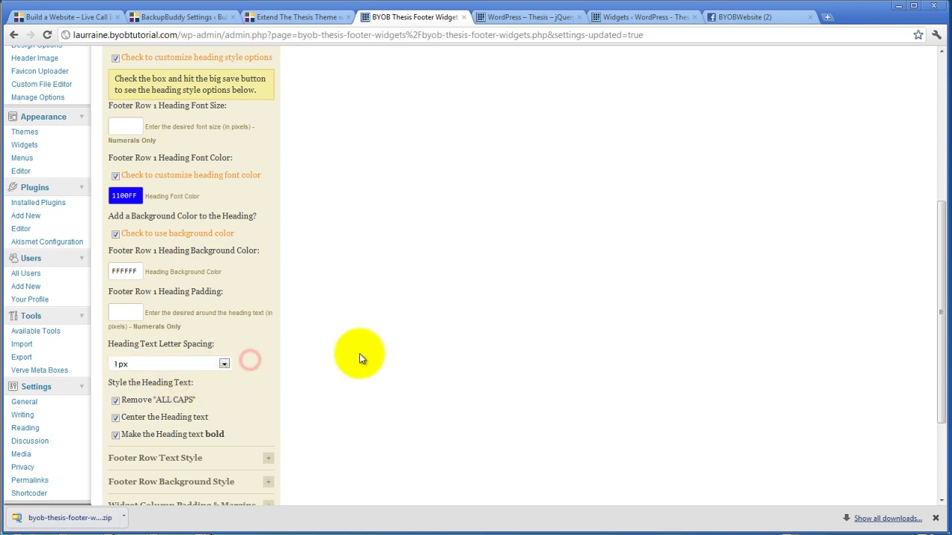
scroll(357, 354, up, 4)
click(407, 162)
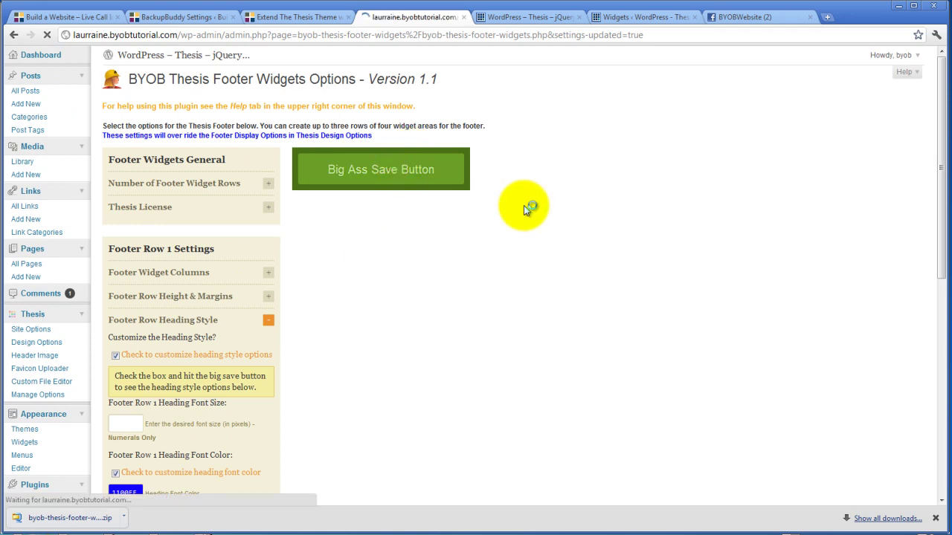
- Reload the live site to view the bold, centred blue footer headings
click(513, 16)
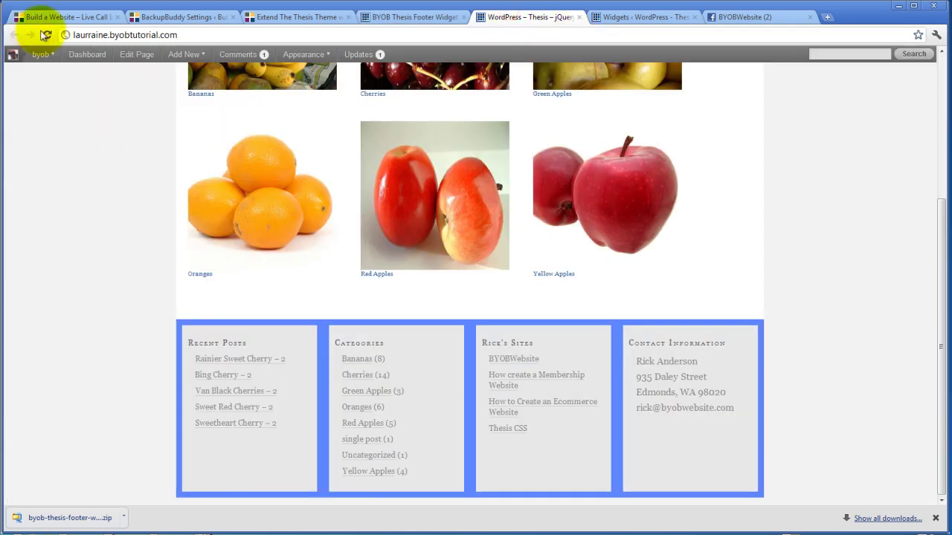
click(47, 34)
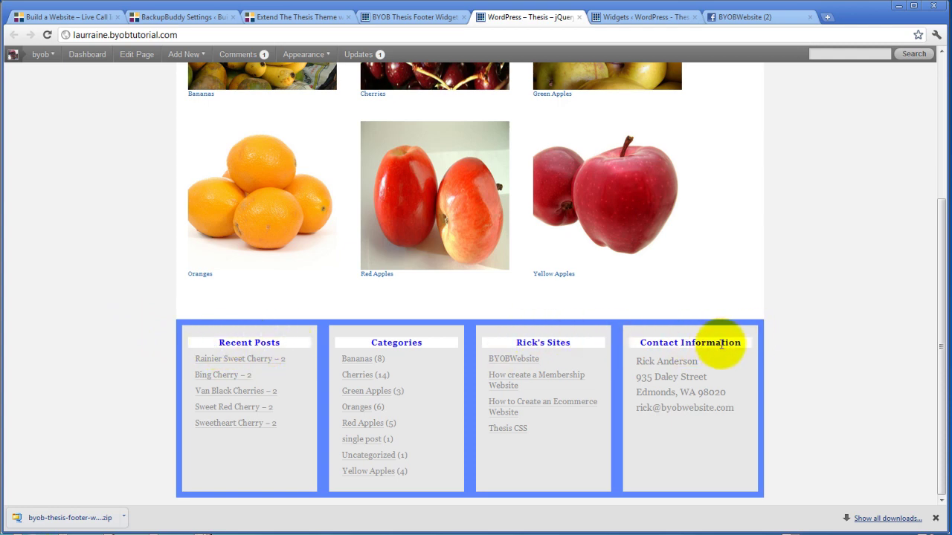
- Set Footer Row 1 heading padding to 5 px, save, and go to the live site
click(409, 16)
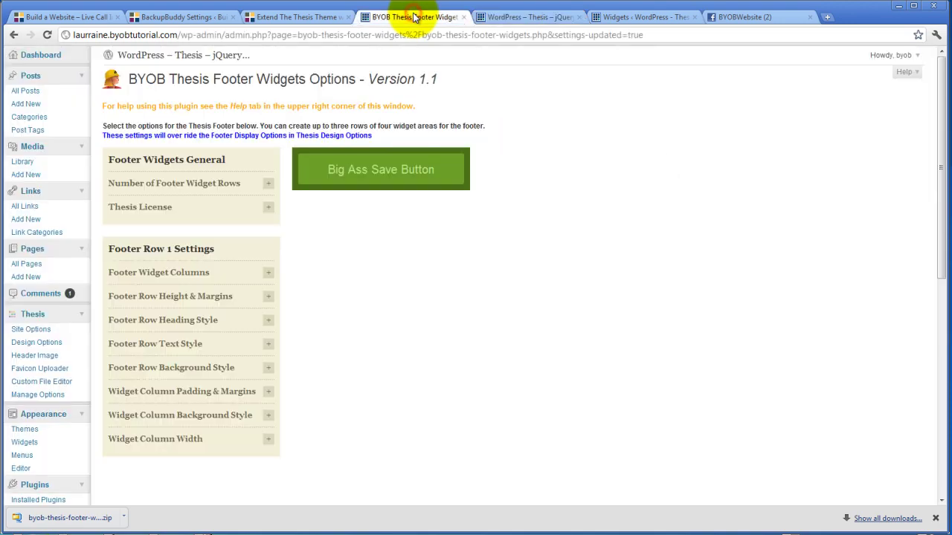
click(269, 367)
scroll(312, 363, down, 3)
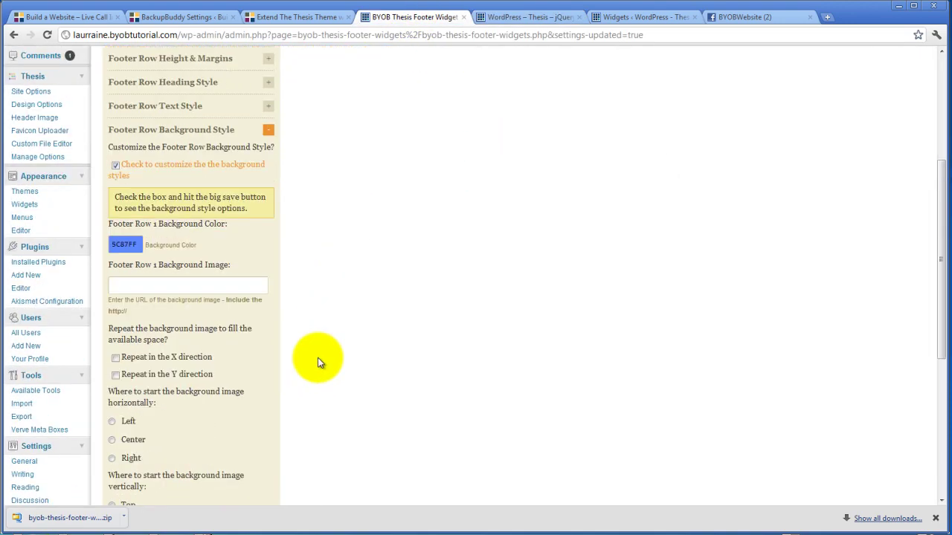
scroll(335, 310, down, 2)
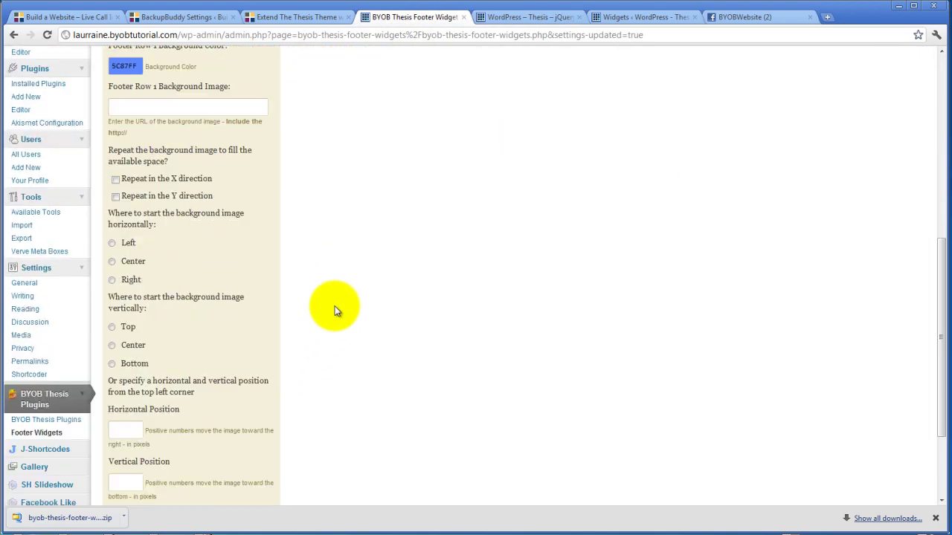
scroll(333, 307, down, 2)
scroll(333, 308, up, 3)
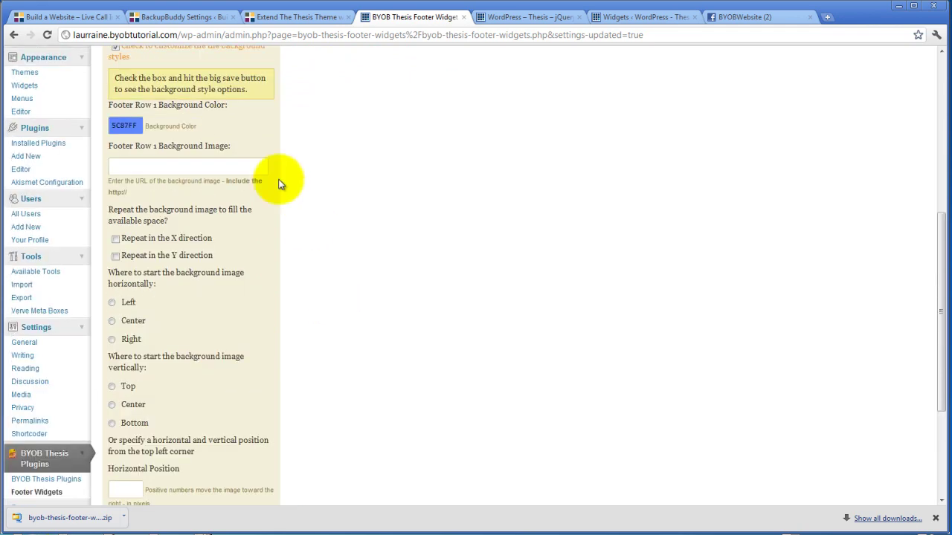
scroll(212, 147, up, 2)
click(268, 142)
scroll(606, 144, down, 2)
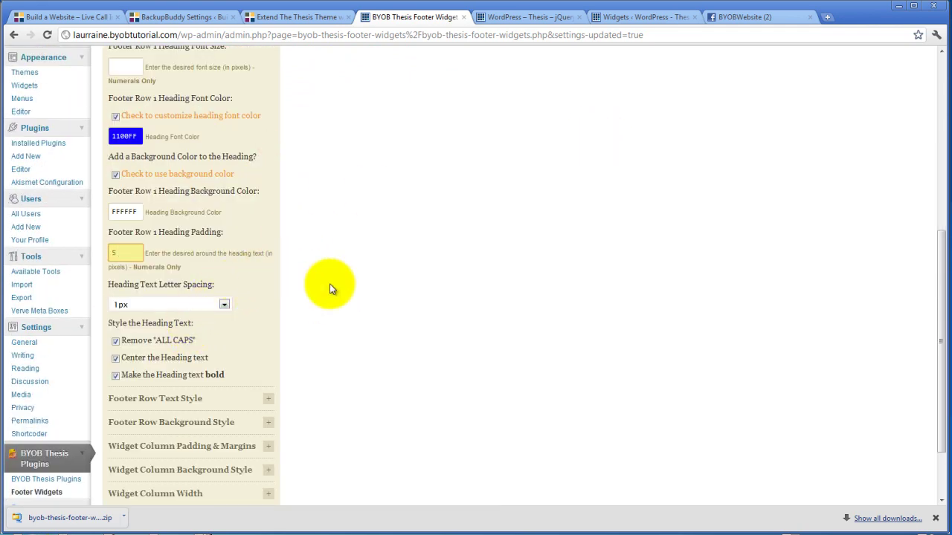
scroll(330, 282, up, 3)
click(387, 52)
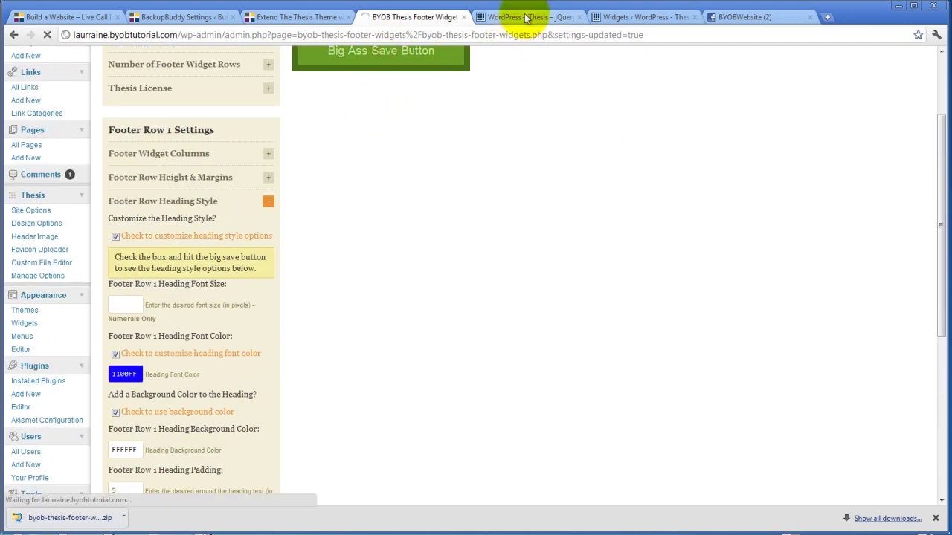
click(526, 18)
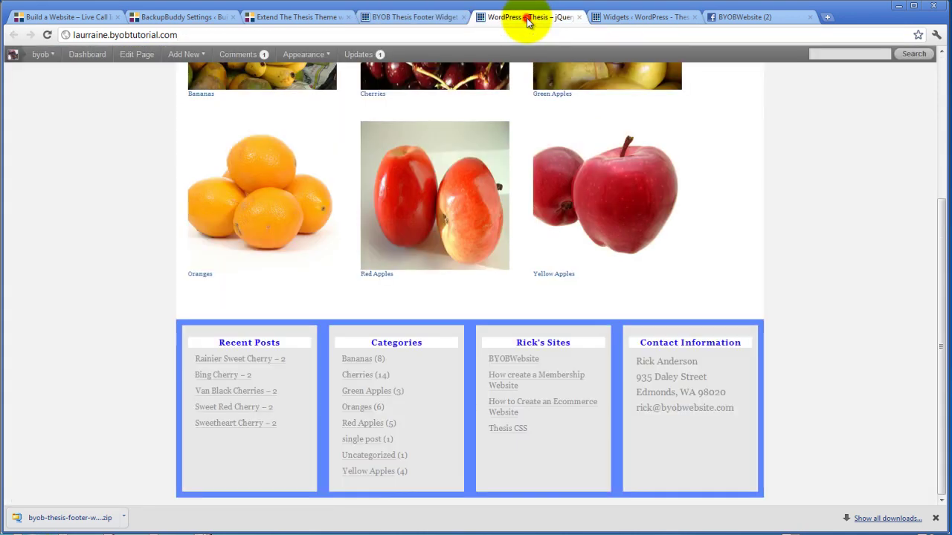
- Reload the site to review the padded headings, then return to the footer widgets options
click(46, 35)
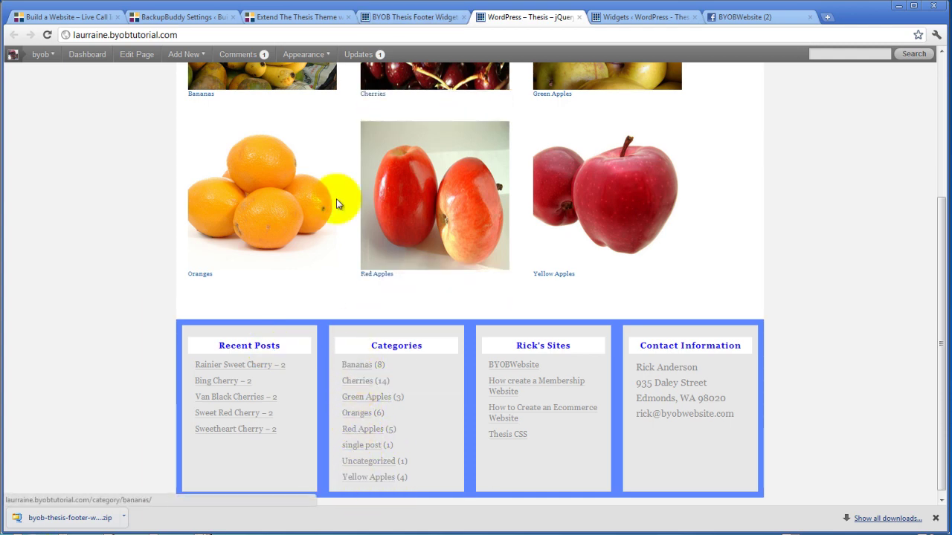
click(416, 17)
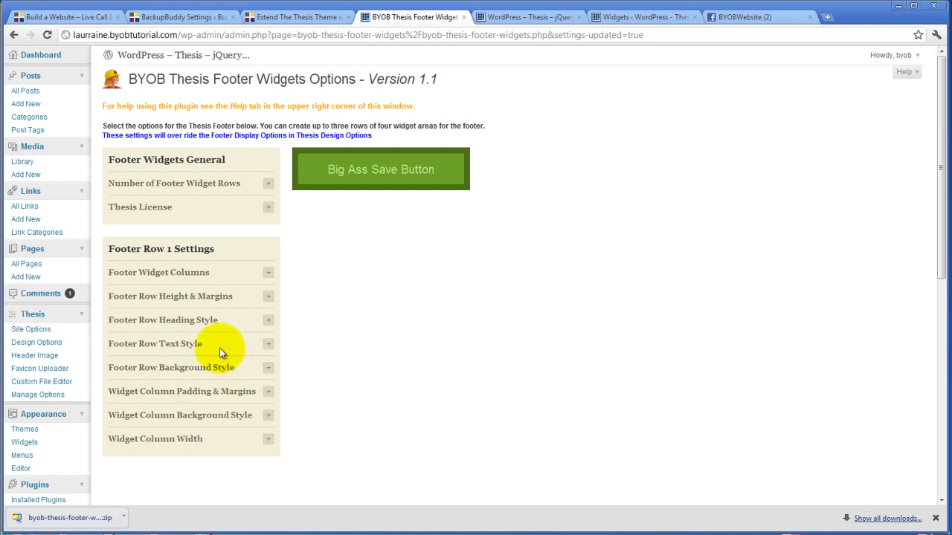
- Turn on Footer Row 1 text style customisation and save to reveal its options
click(269, 344)
scroll(274, 316, down, 3)
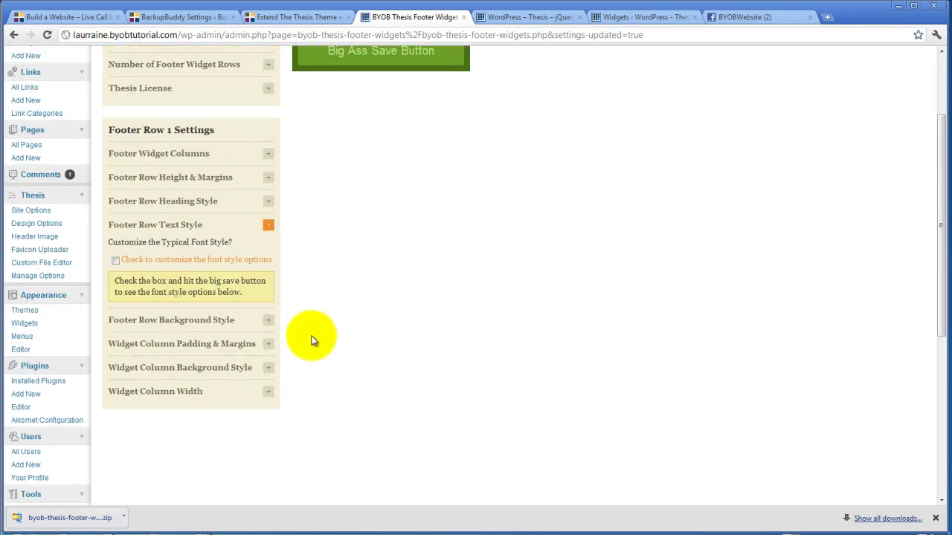
click(116, 260)
scroll(351, 292, up, 3)
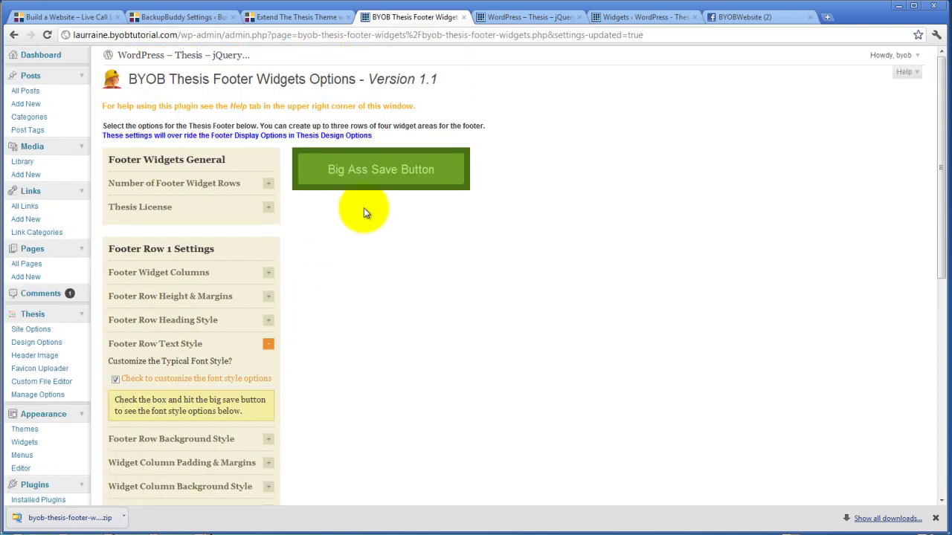
click(382, 171)
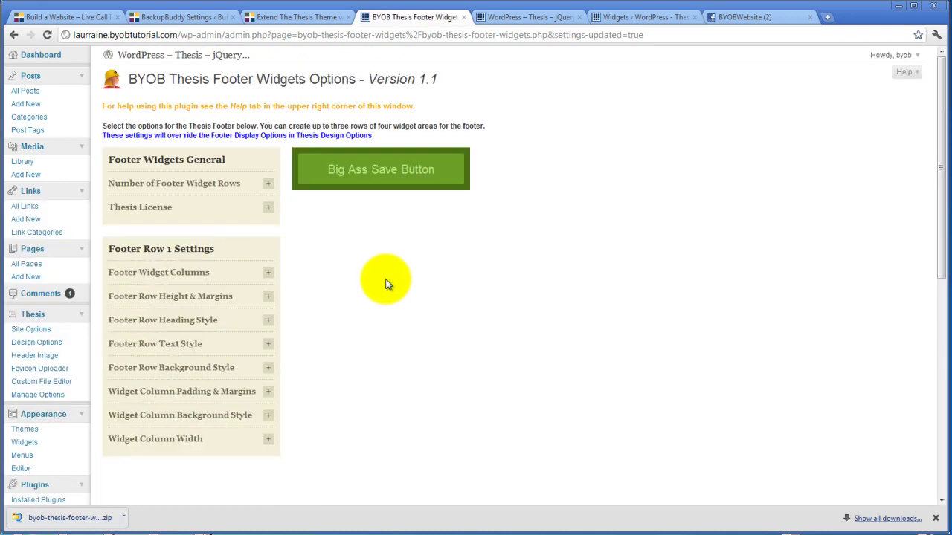
- Enable custom font and link colours, with link colour A1D6FF and hover colour efefef
click(269, 344)
scroll(328, 336, down, 3)
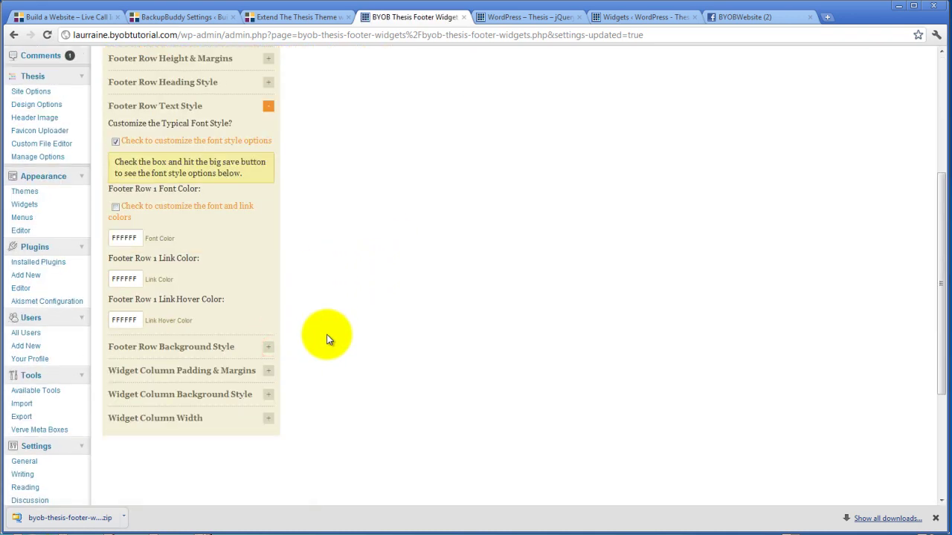
click(116, 207)
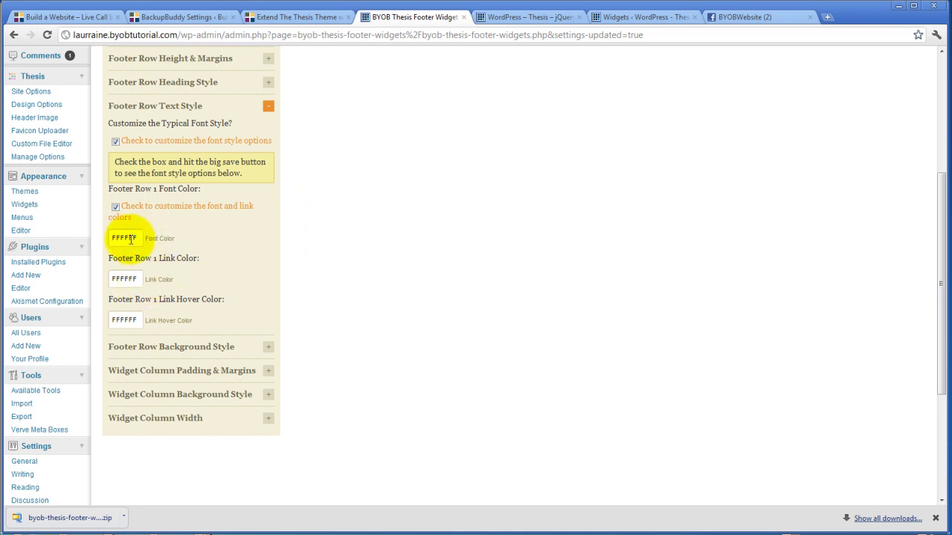
click(132, 278)
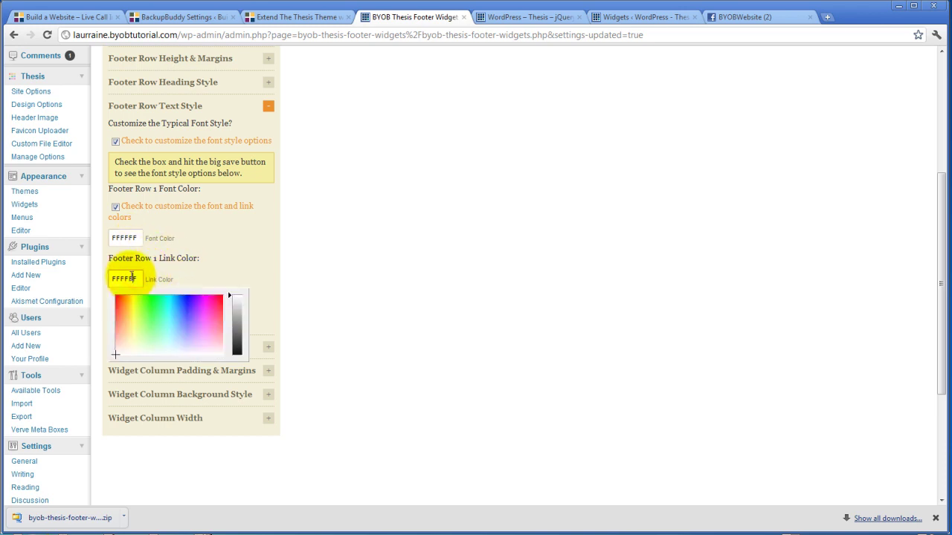
click(178, 333)
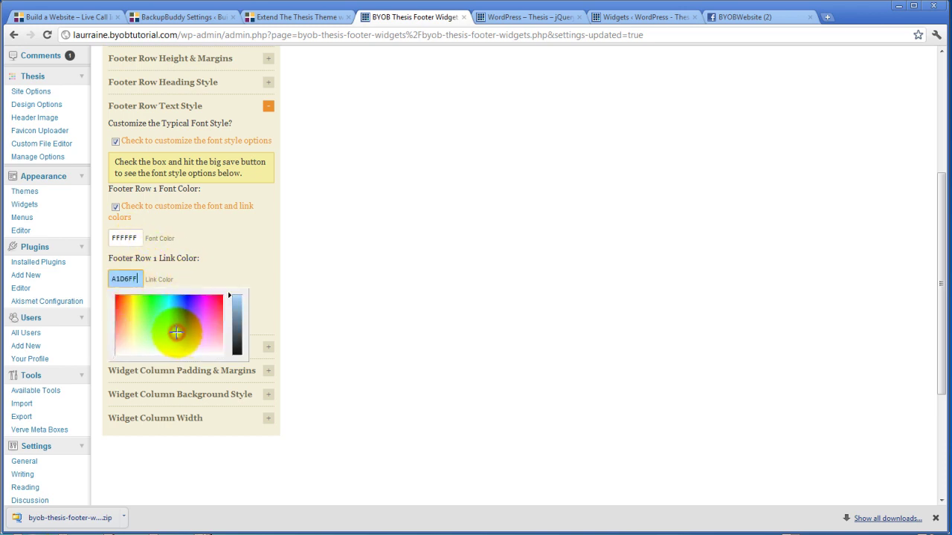
click(198, 287)
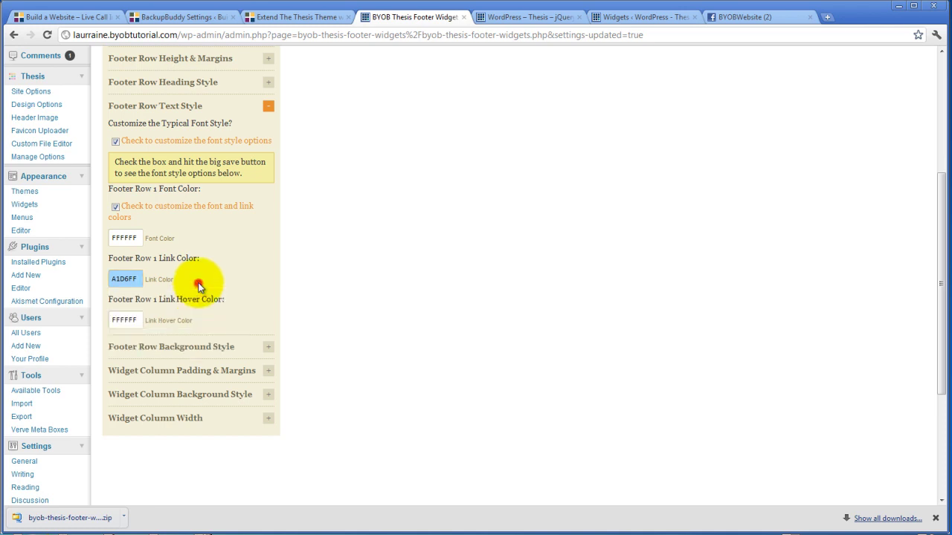
click(125, 318)
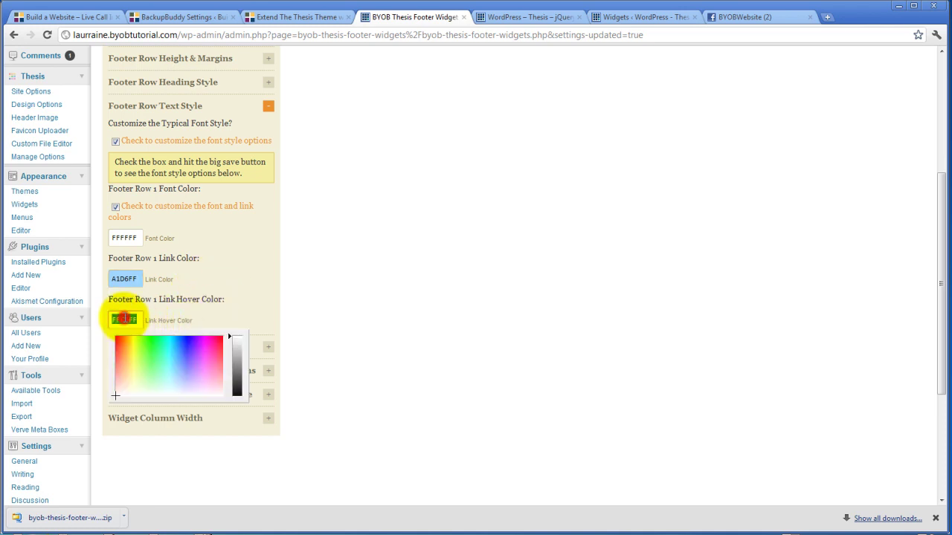
text(efefef)
click(209, 272)
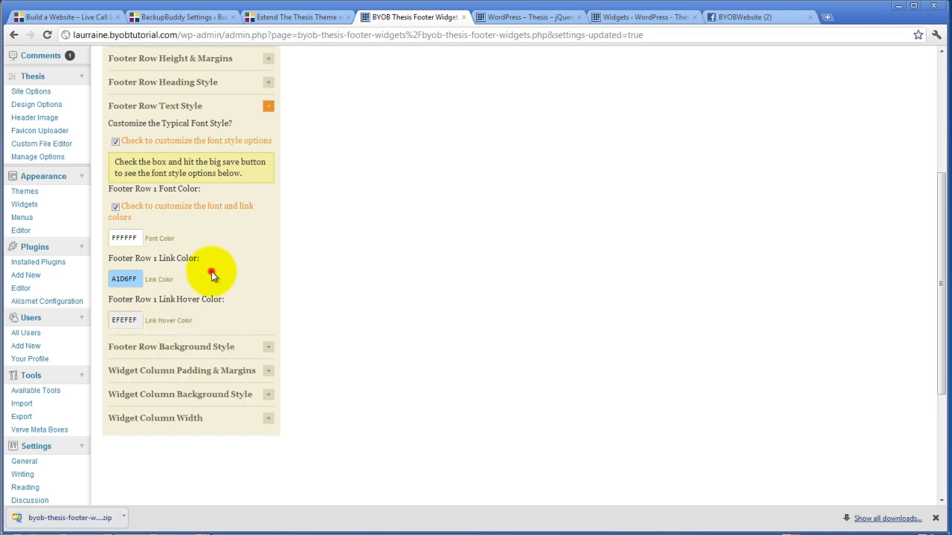
scroll(275, 245, up, 3)
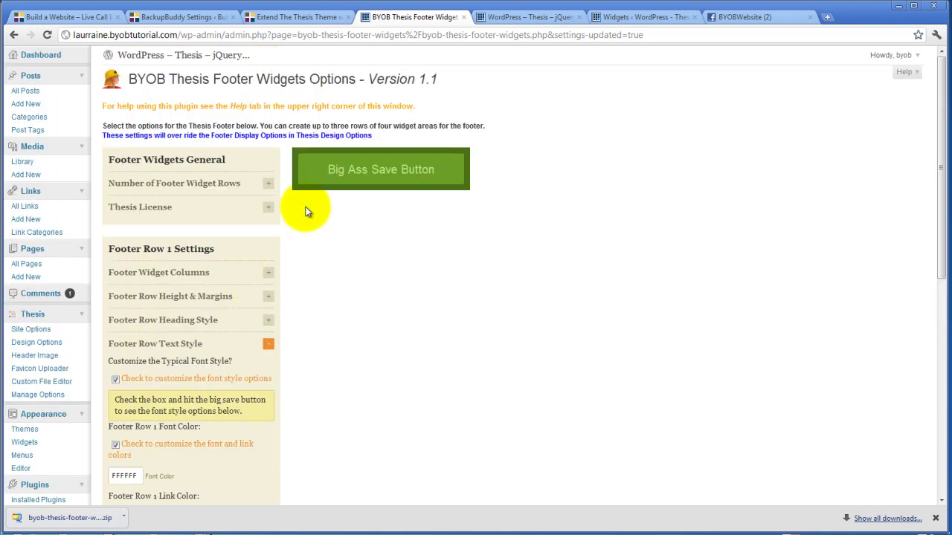
- Save the link colours and reload the live site to see the light blue links
click(389, 171)
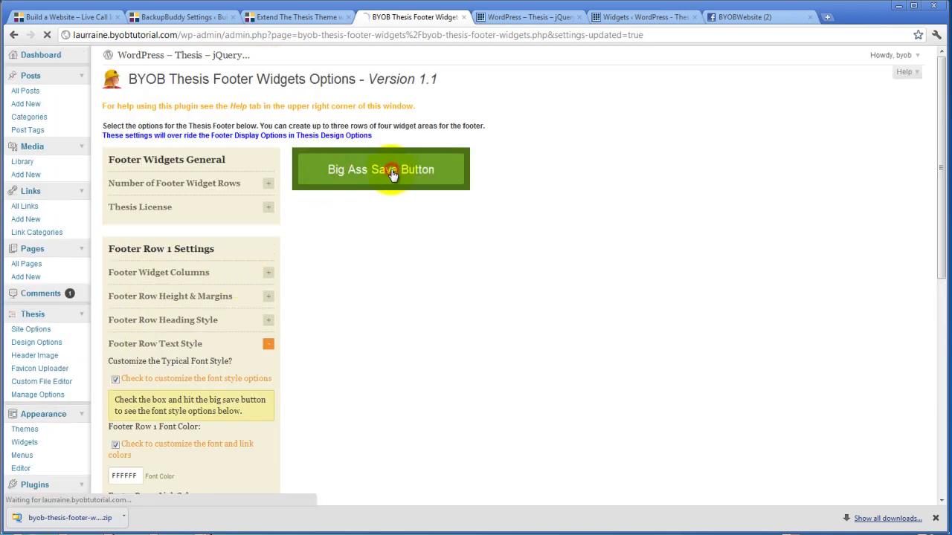
click(531, 18)
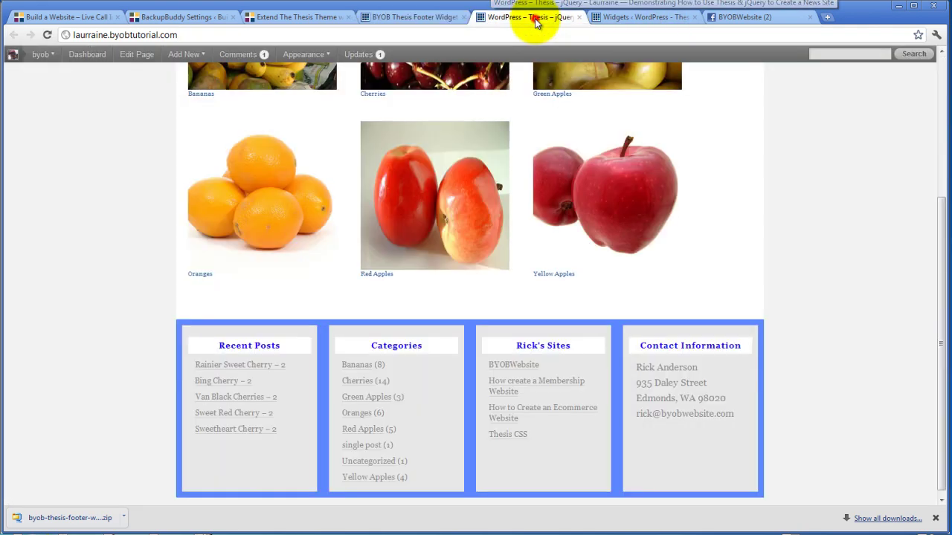
click(44, 36)
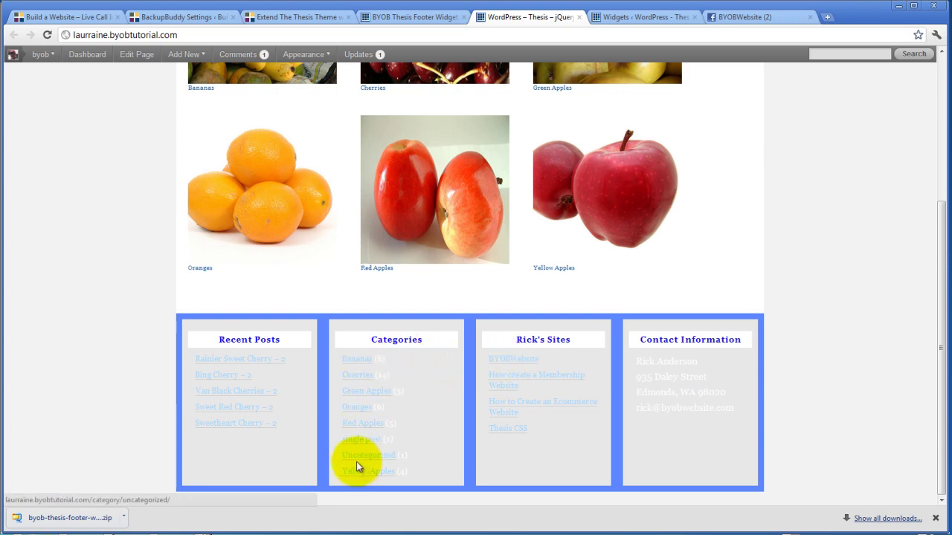
- Uncheck Footer Row 1 font style customisation, save, and go back to the site
click(395, 18)
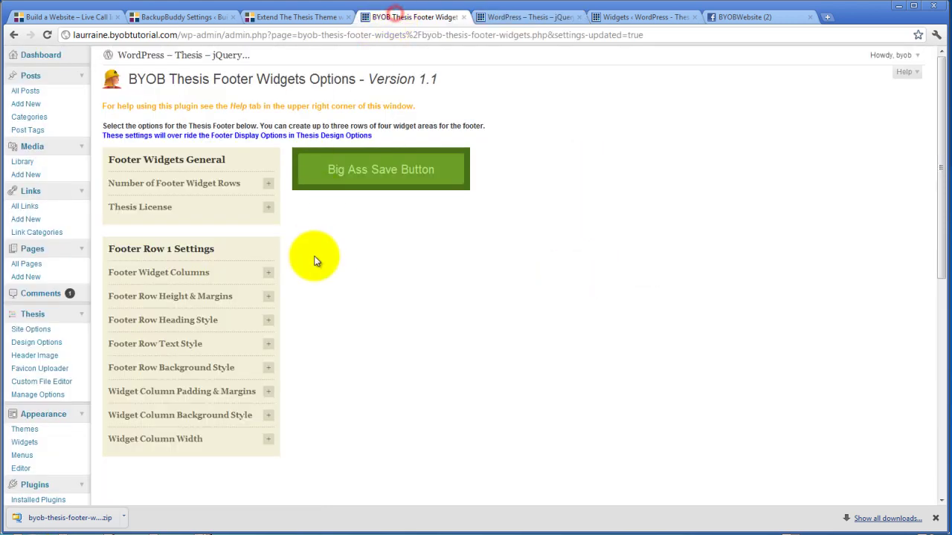
click(267, 343)
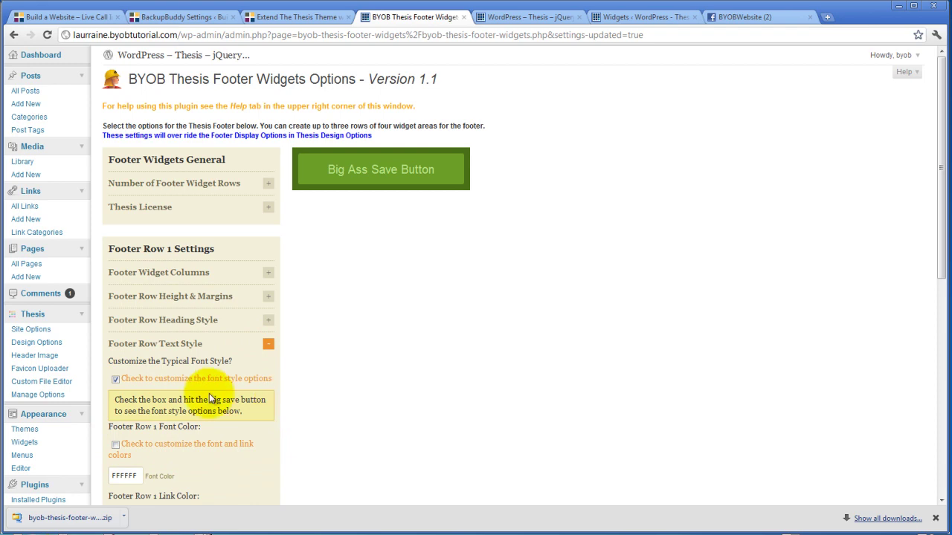
scroll(173, 386, down, 2)
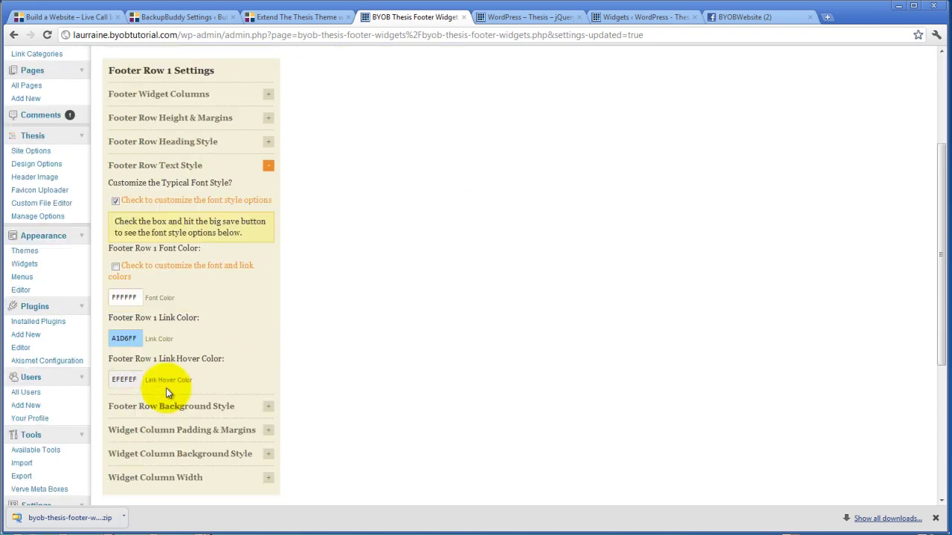
click(116, 204)
scroll(348, 189, up, 2)
click(375, 175)
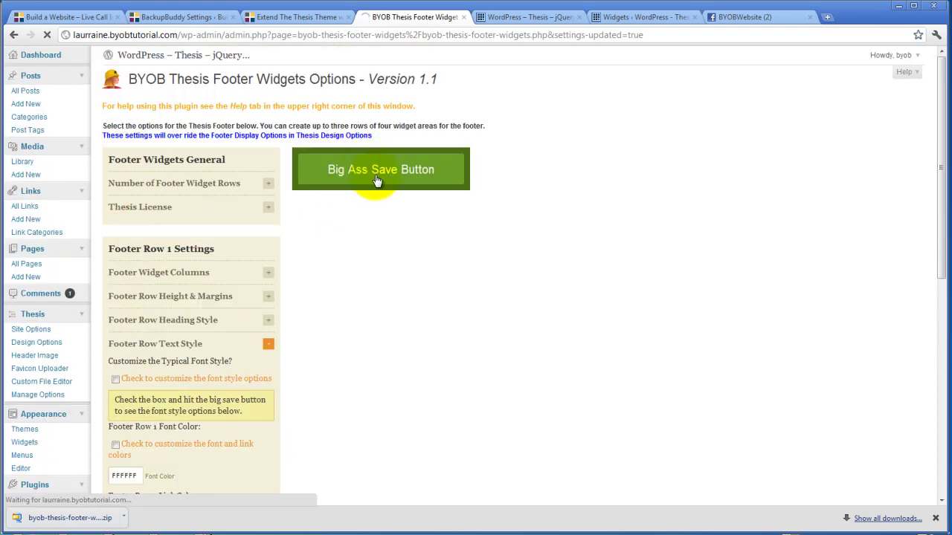
click(493, 18)
- Reload the live site to check the footer links have reverted
click(48, 34)
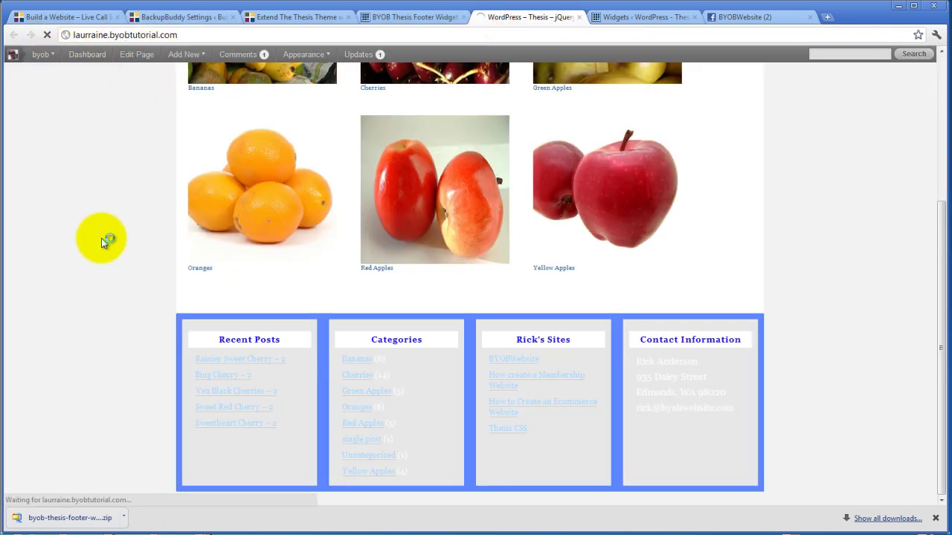